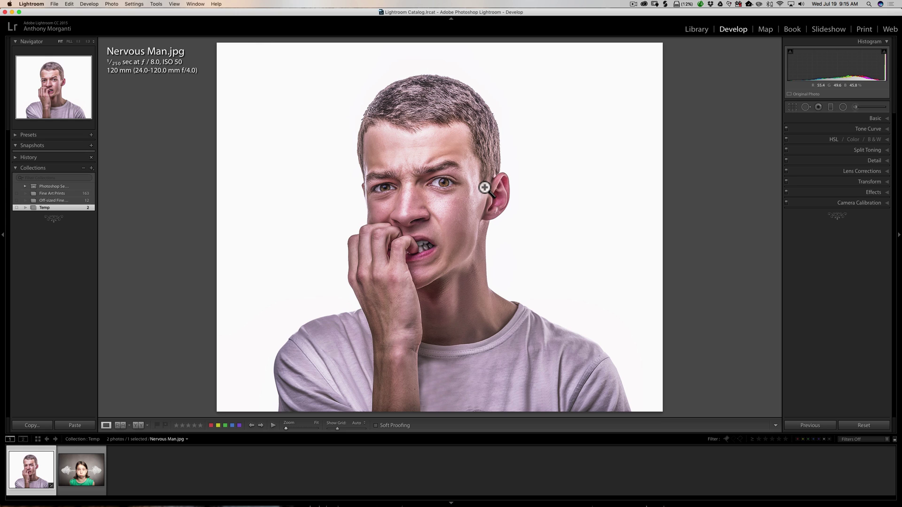
Step: Compare the previous edit with its original, then load the Woman with Smoke photo with Basic expanded
{"action": "key", "text": "backslash"}
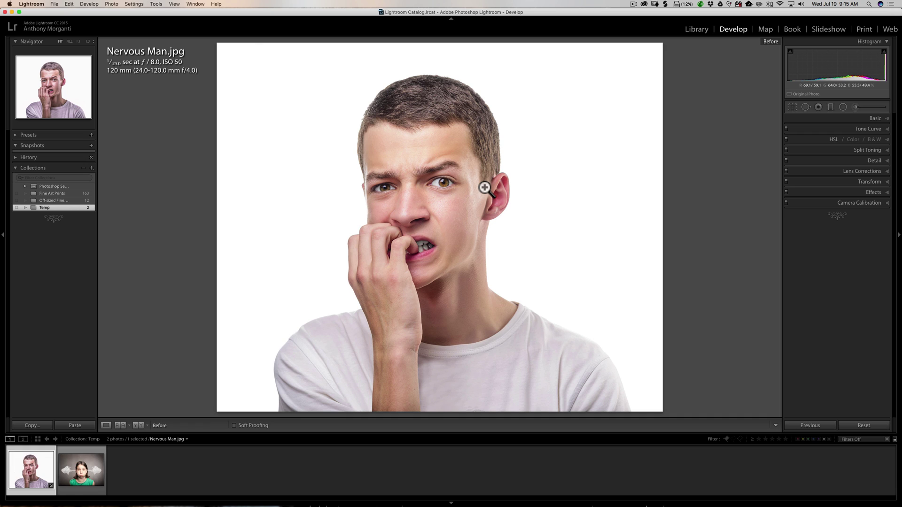
{"action": "key", "text": "backslash"}
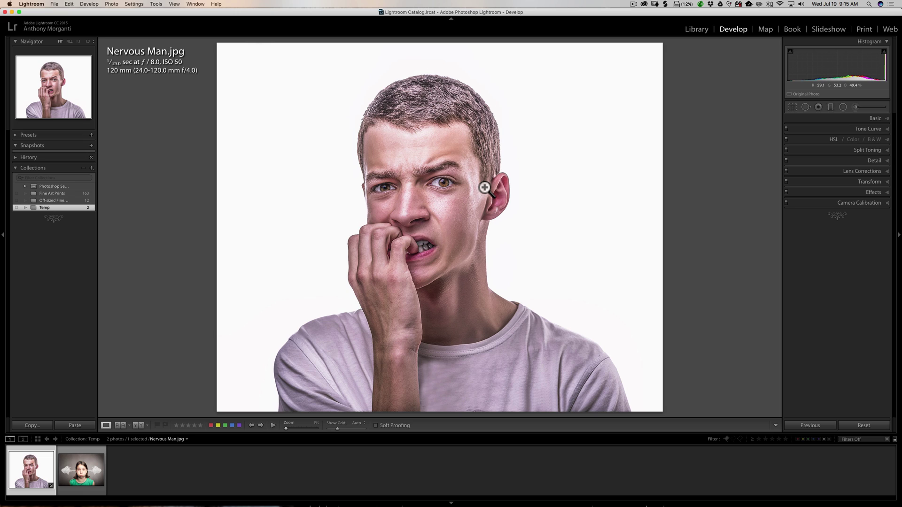
{"action": "left_click", "coordinate": [83, 476]}
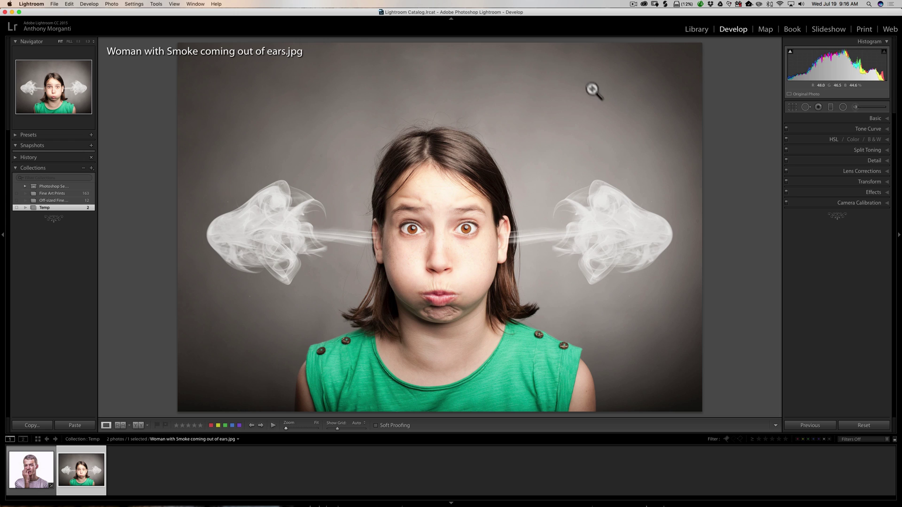
{"action": "left_click", "coordinate": [869, 117]}
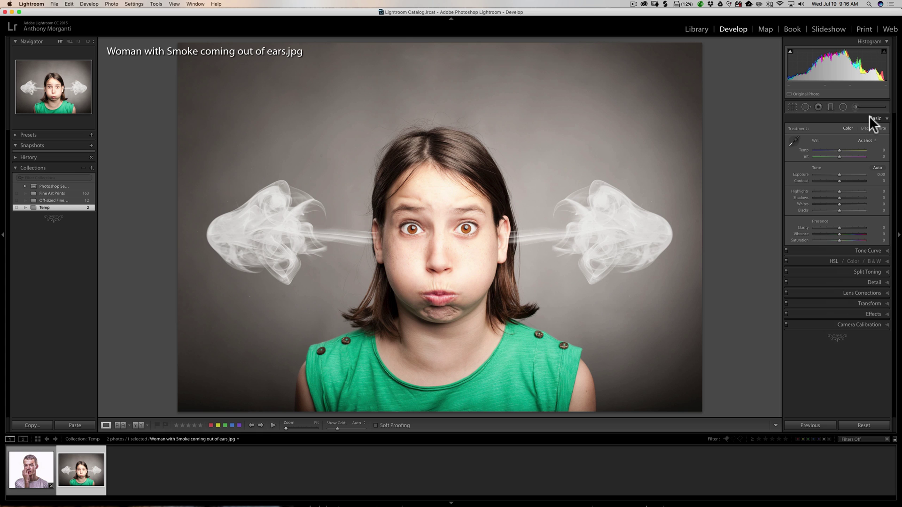
Step: Lower Highlights to -83, checking the face at 1:1 zoom while adjusting
{"action": "left_click", "coordinate": [449, 259]}
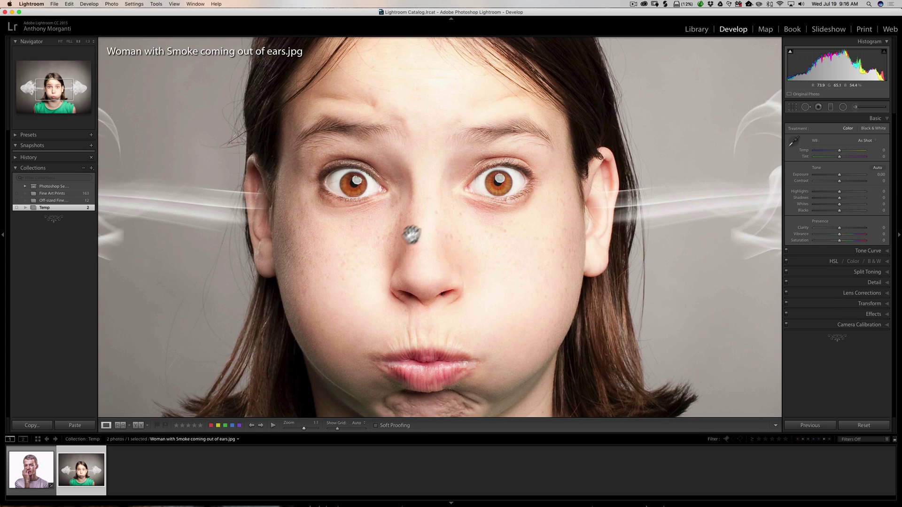
{"action": "left_click", "coordinate": [452, 236]}
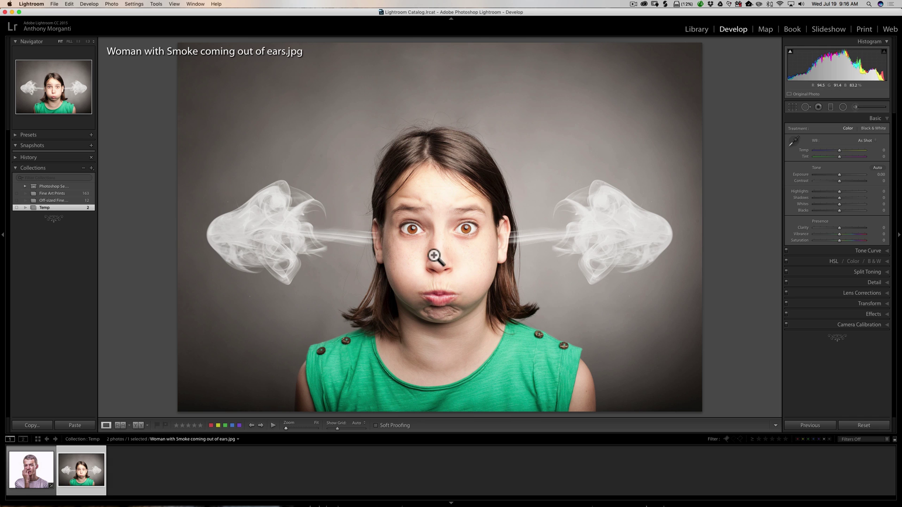
{"action": "left_click", "coordinate": [454, 252]}
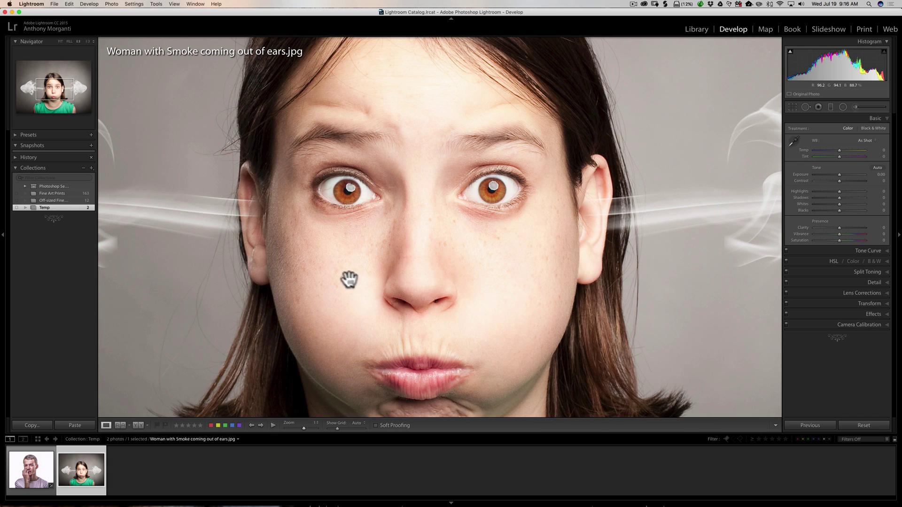
{"action": "left_click", "coordinate": [440, 256]}
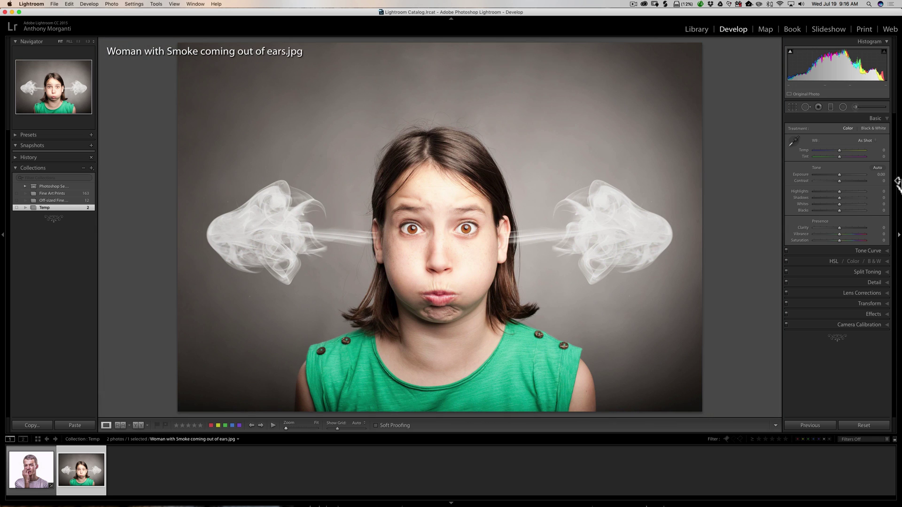
{"action": "left_click_drag", "start_coordinate": [839, 189], "coordinate": [818, 191]}
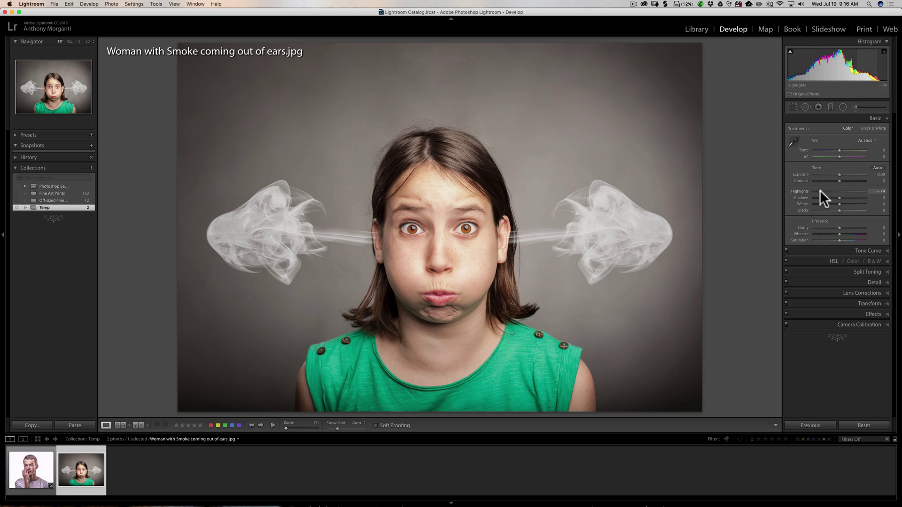
{"action": "left_click", "coordinate": [818, 191]}
{"action": "left_click", "coordinate": [430, 249]}
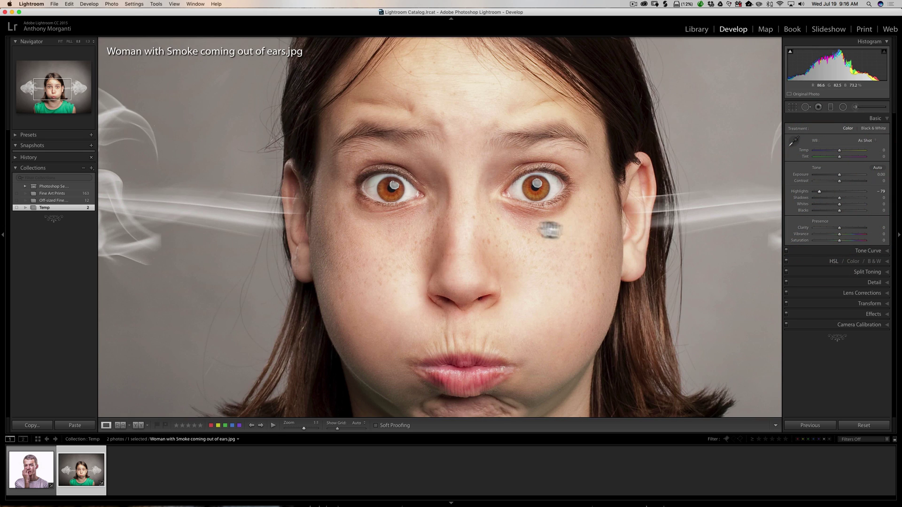
{"action": "left_click_drag", "start_coordinate": [819, 192], "coordinate": [816, 191]}
{"action": "left_click", "coordinate": [465, 256]}
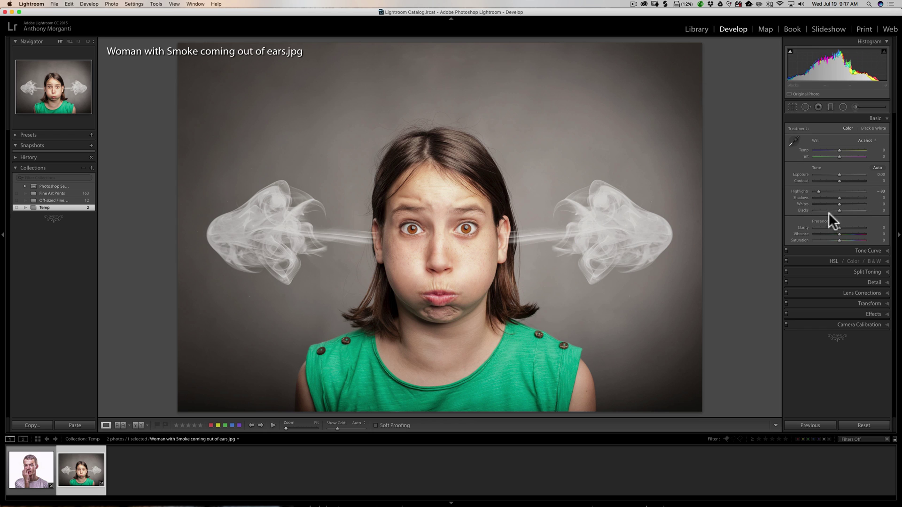
Step: Set Clarity to +75, Vibrance to +23 and Saturation to -23, then compare with the original
{"action": "left_click_drag", "start_coordinate": [839, 227], "coordinate": [860, 228]}
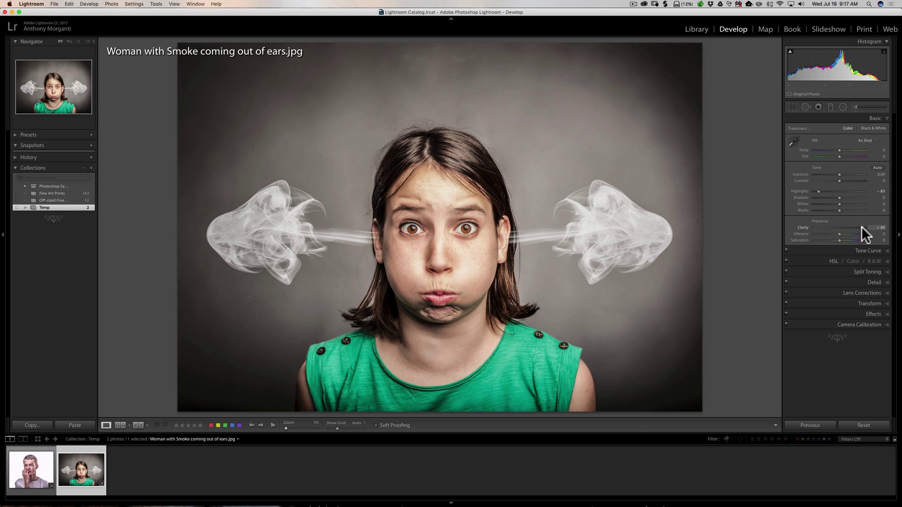
{"action": "left_click_drag", "start_coordinate": [862, 226], "coordinate": [858, 227]}
{"action": "left_click_drag", "start_coordinate": [833, 239], "coordinate": [831, 239]}
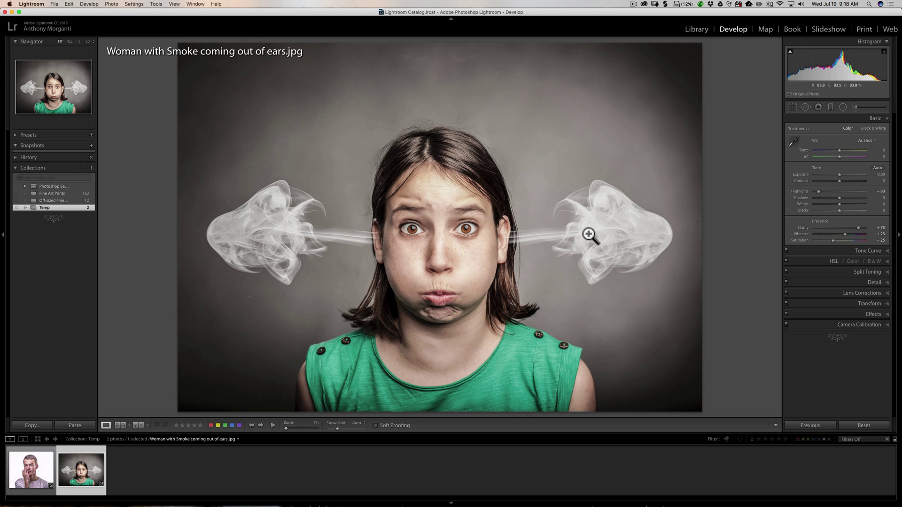
{"action": "key", "text": "backslash"}
{"action": "key", "text": "backslash"}
Step: Lift Shadows to +76 and Contrast to +32, compare with the original, and collapse Basic
{"action": "left_click_drag", "start_coordinate": [838, 196], "coordinate": [859, 197]}
{"action": "left_click", "coordinate": [856, 198]}
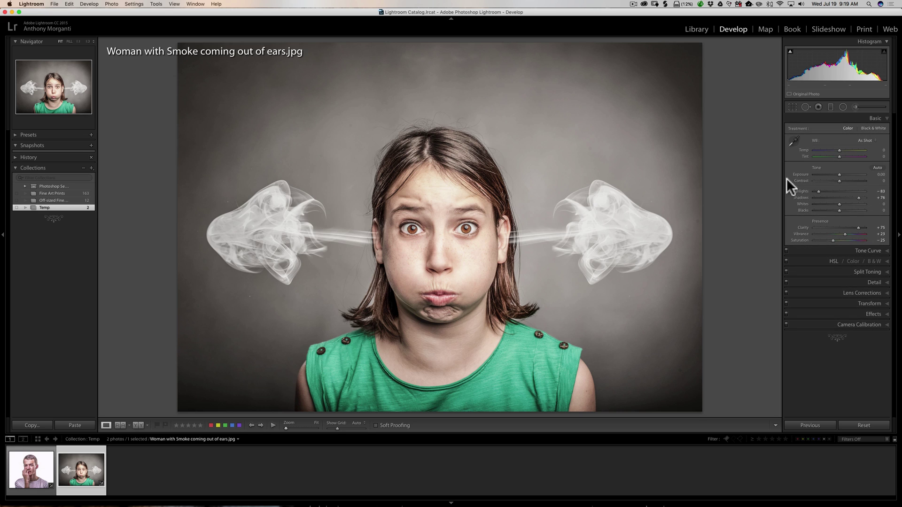
{"action": "left_click_drag", "start_coordinate": [839, 180], "coordinate": [847, 178]}
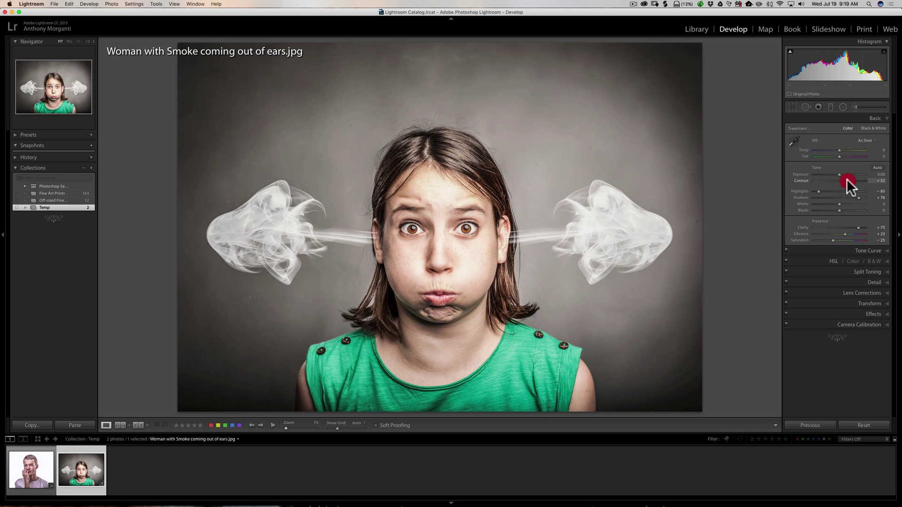
{"action": "left_click", "coordinate": [847, 179]}
{"action": "key", "text": "backslash"}
{"action": "key", "text": "backslash"}
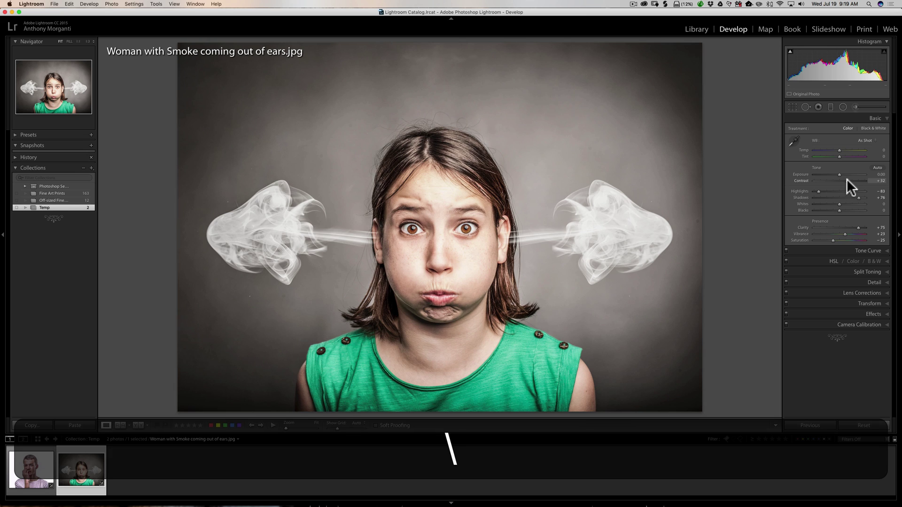
{"action": "left_click", "coordinate": [867, 117]}
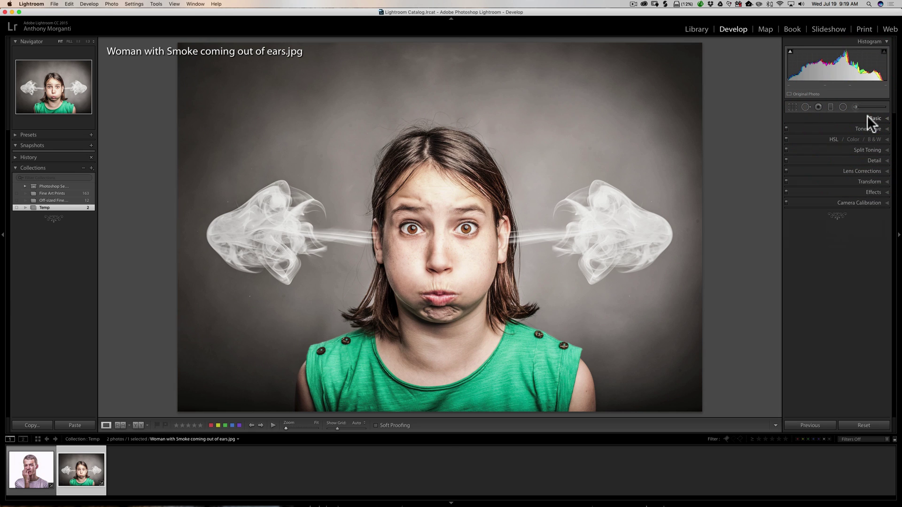
Step: Tint the split-toning highlights purple-pink at hue 275 and saturation 23
{"action": "left_click", "coordinate": [873, 149]}
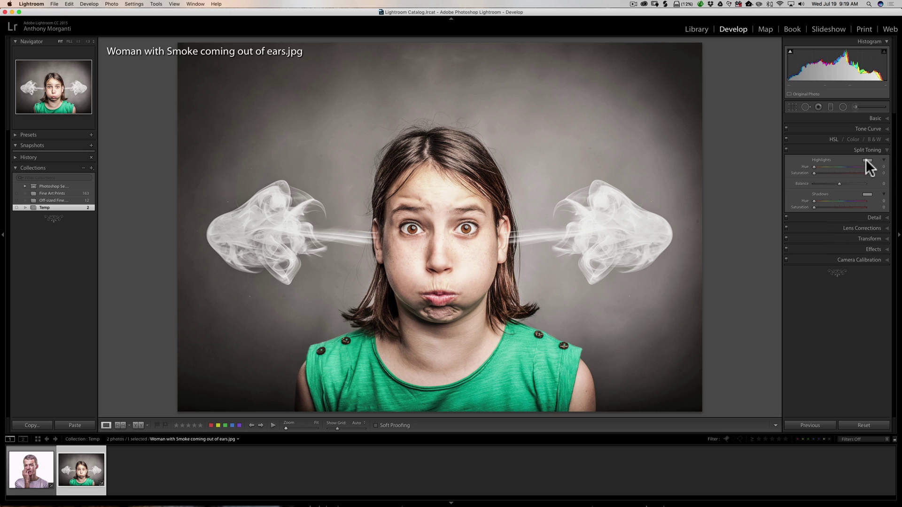
{"action": "left_click", "coordinate": [867, 161]}
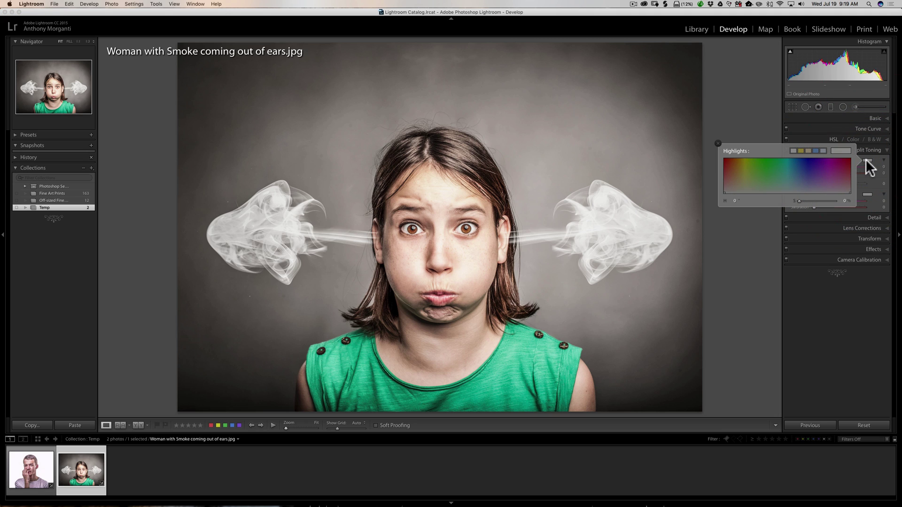
{"action": "left_click", "coordinate": [867, 161]}
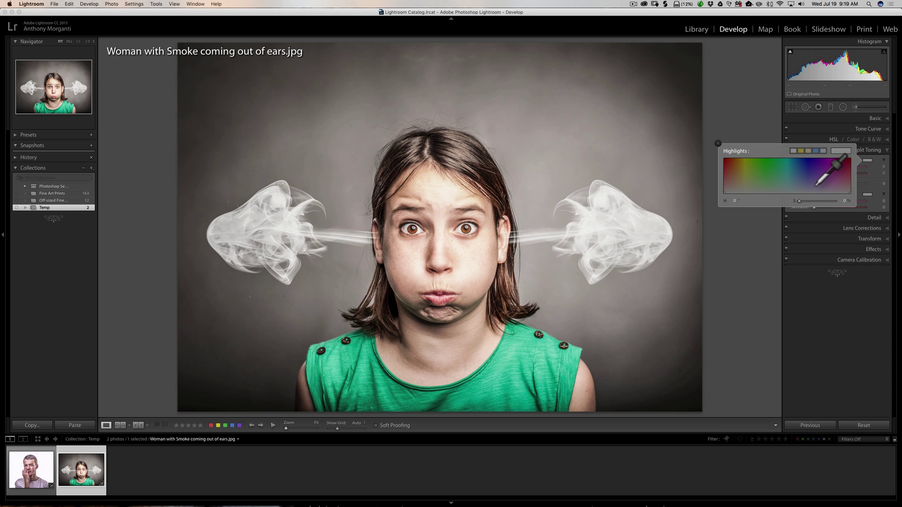
{"action": "left_click", "coordinate": [815, 185]}
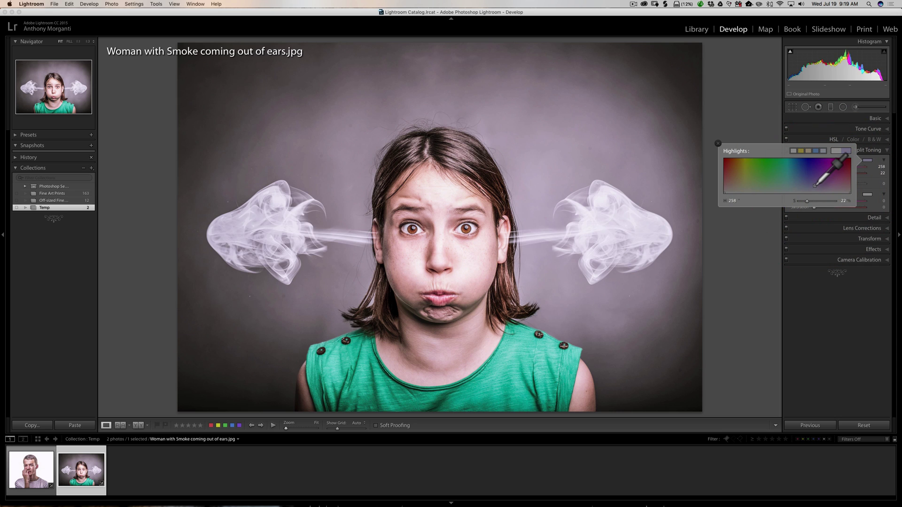
{"action": "left_click", "coordinate": [779, 179]}
{"action": "left_click", "coordinate": [800, 184]}
{"action": "left_click", "coordinate": [811, 184]}
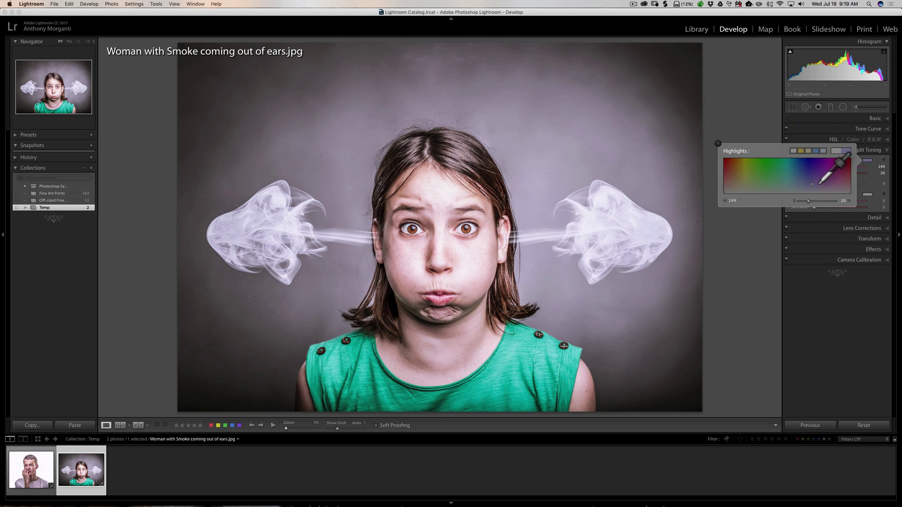
{"action": "left_click", "coordinate": [816, 186]}
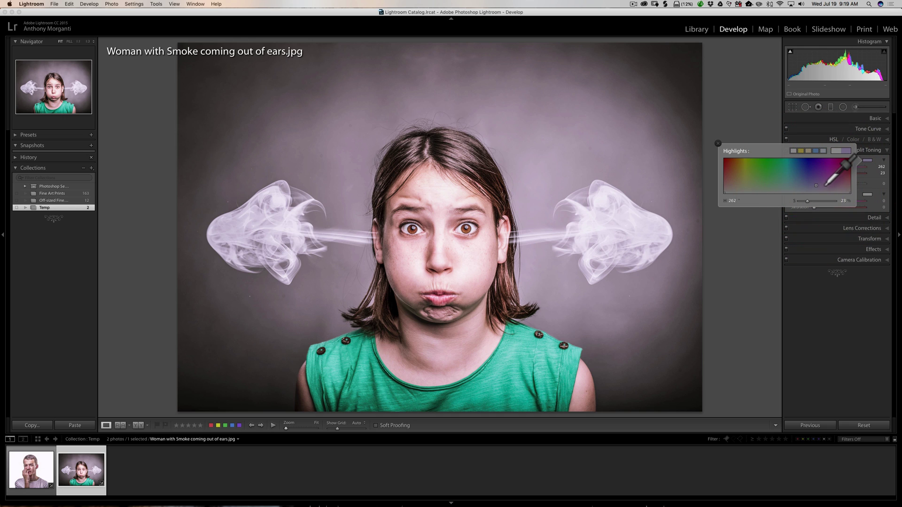
{"action": "left_click", "coordinate": [821, 185]}
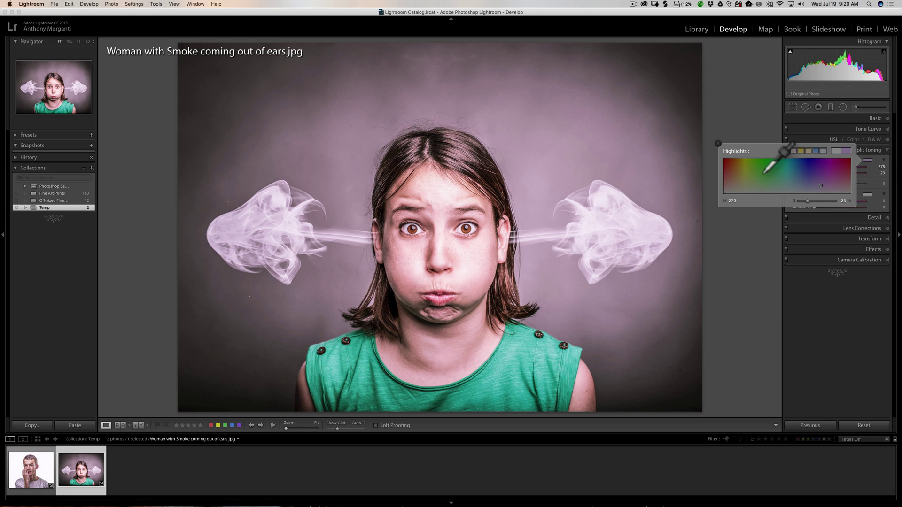
{"action": "left_click", "coordinate": [717, 143]}
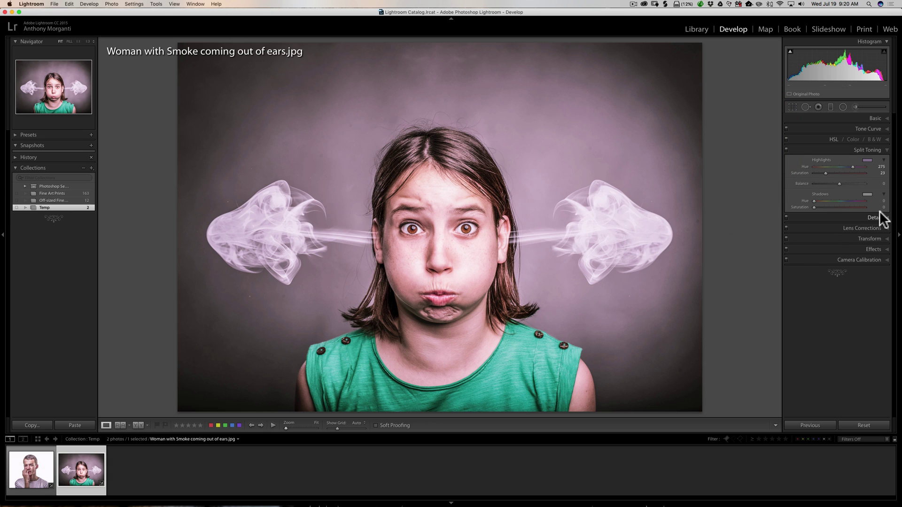
Step: Raise the Detail panel's Sharpening Amount to 107
{"action": "left_click", "coordinate": [873, 216]}
{"action": "left_click", "coordinate": [817, 177]}
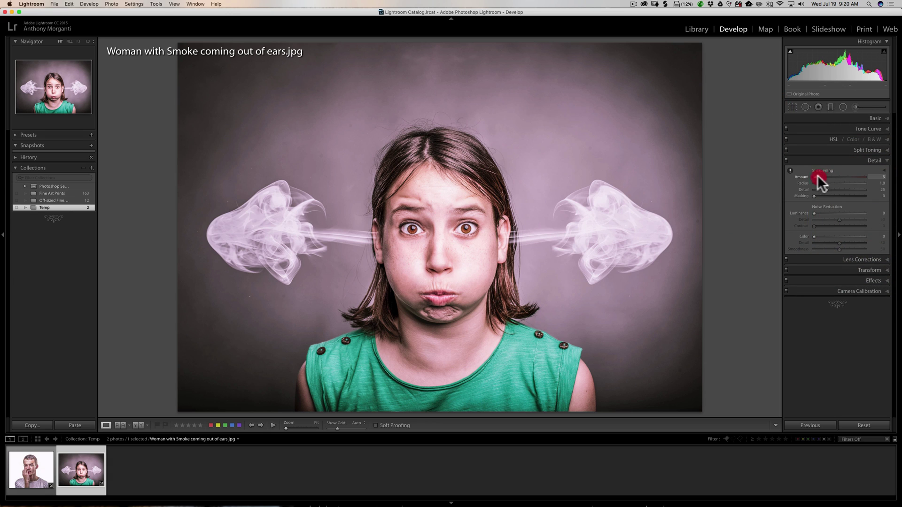
{"action": "left_click", "coordinate": [849, 177]}
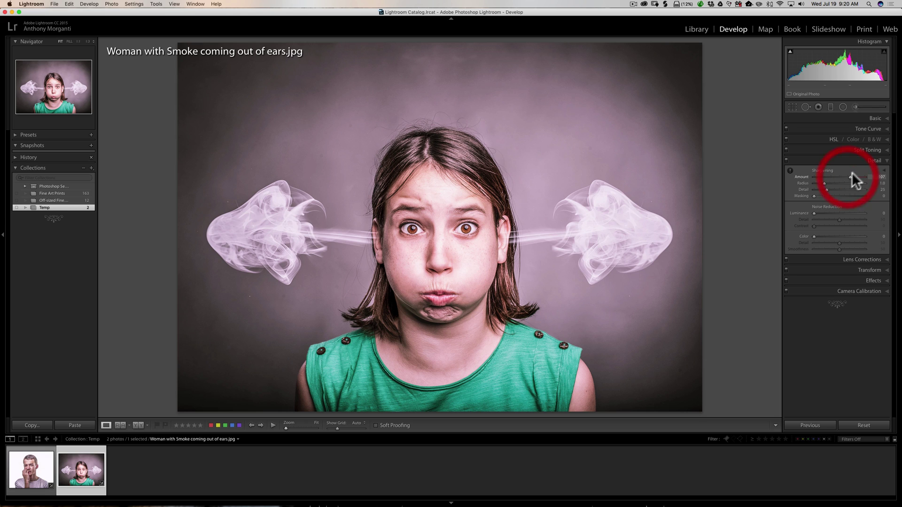
{"action": "left_click", "coordinate": [870, 160]}
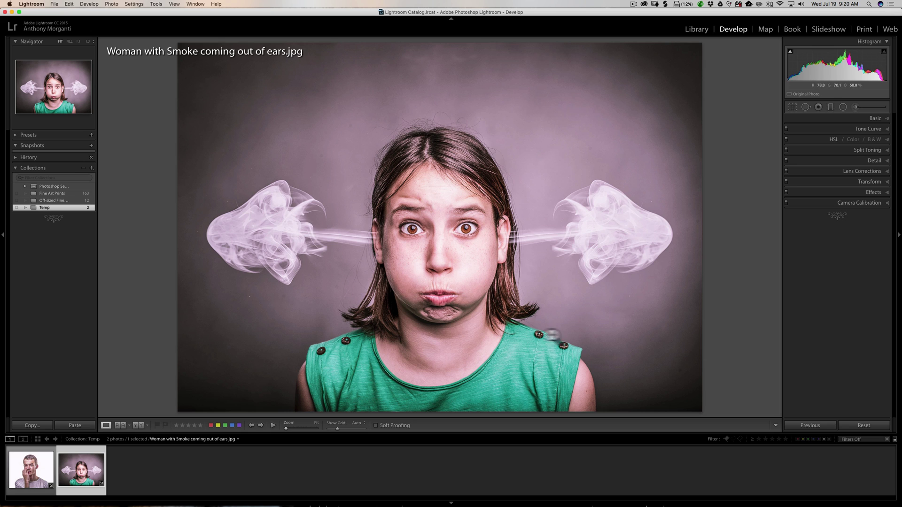
Step: Add a dark post-crop vignette and show Before/After side by side
{"action": "left_click", "coordinate": [873, 193]}
{"action": "left_click_drag", "start_coordinate": [839, 214], "coordinate": [841, 215]}
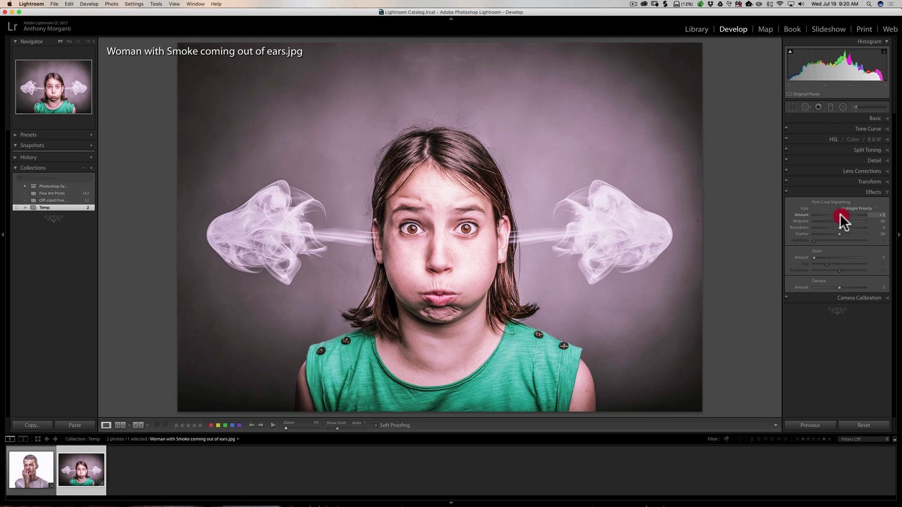
{"action": "left_click", "coordinate": [876, 193]}
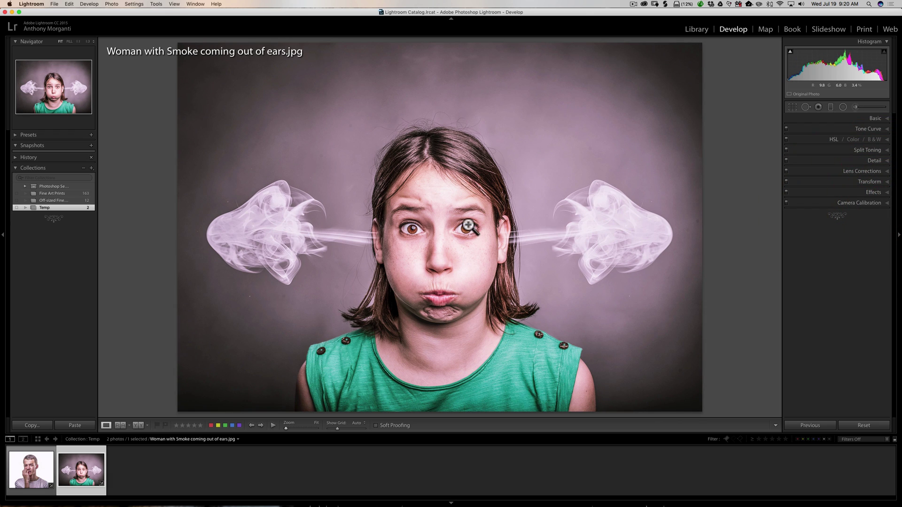
{"action": "key", "text": "backslash"}
{"action": "key", "text": "y"}
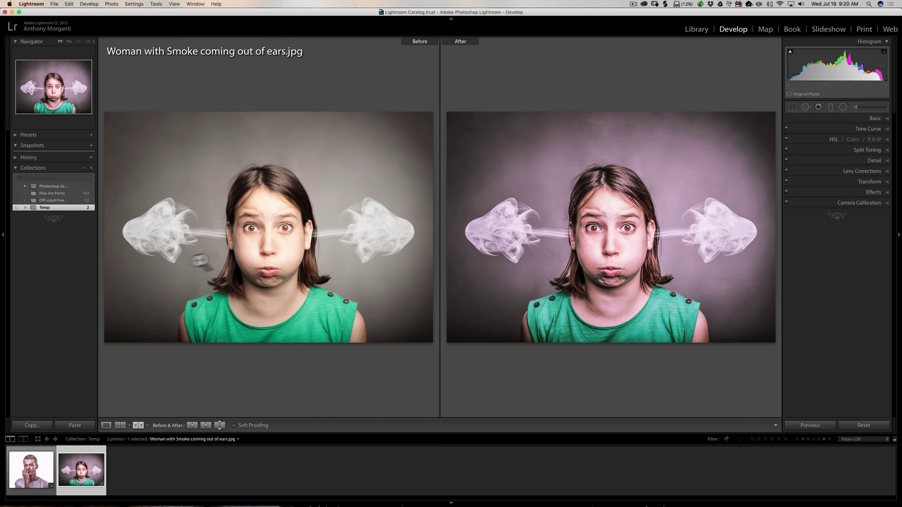
Step: Inspect the face at 1:1 in Before/After view and expand the Basic panel
{"action": "left_click", "coordinate": [621, 235]}
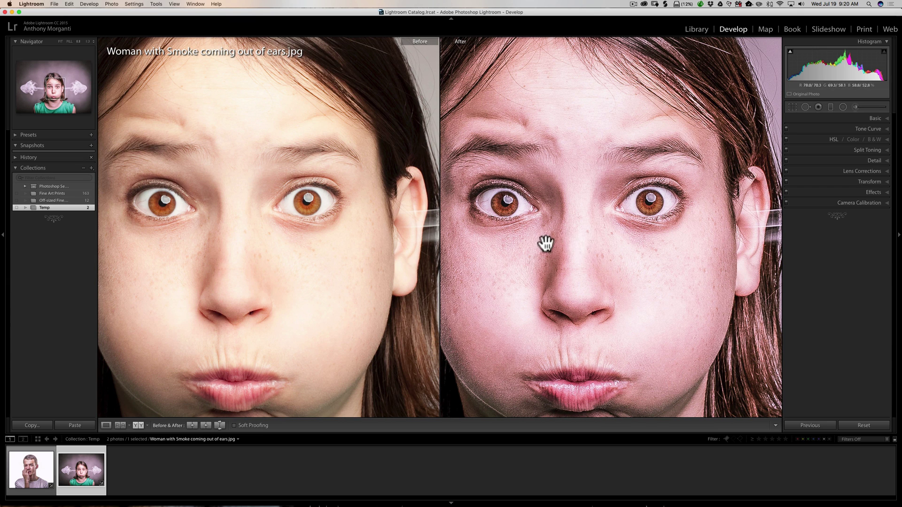
{"action": "left_click", "coordinate": [580, 248]}
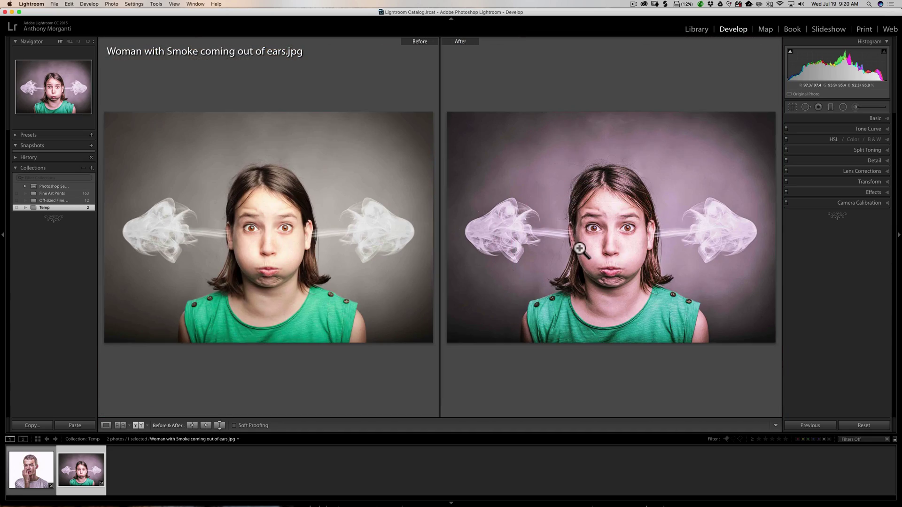
{"action": "left_click", "coordinate": [604, 242]}
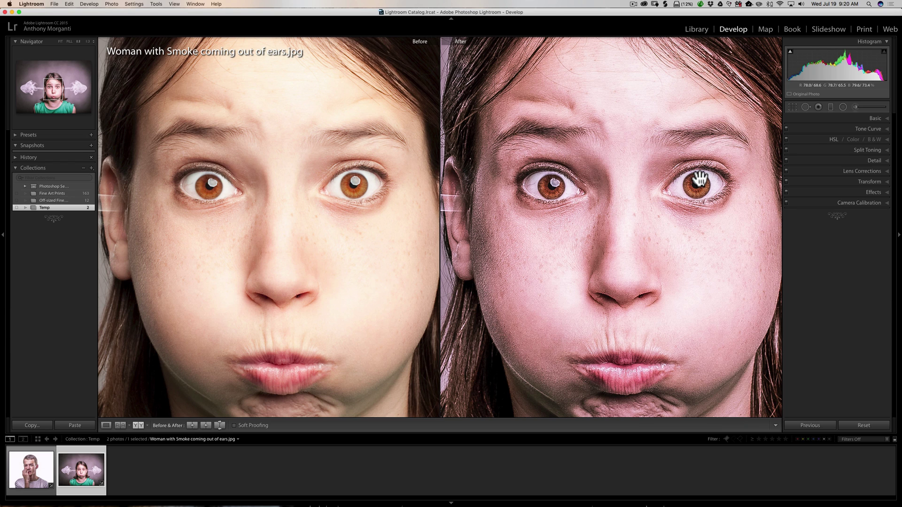
{"action": "left_click", "coordinate": [868, 118]}
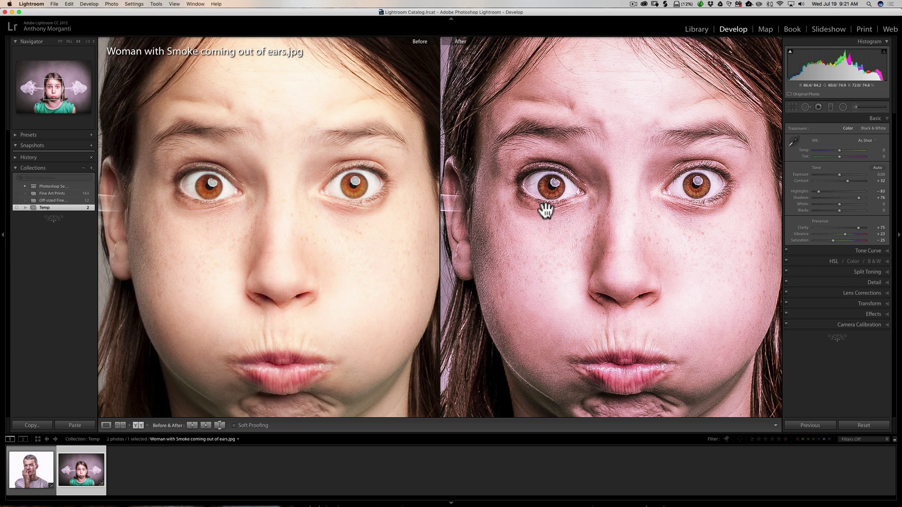
{"action": "left_click", "coordinate": [544, 254]}
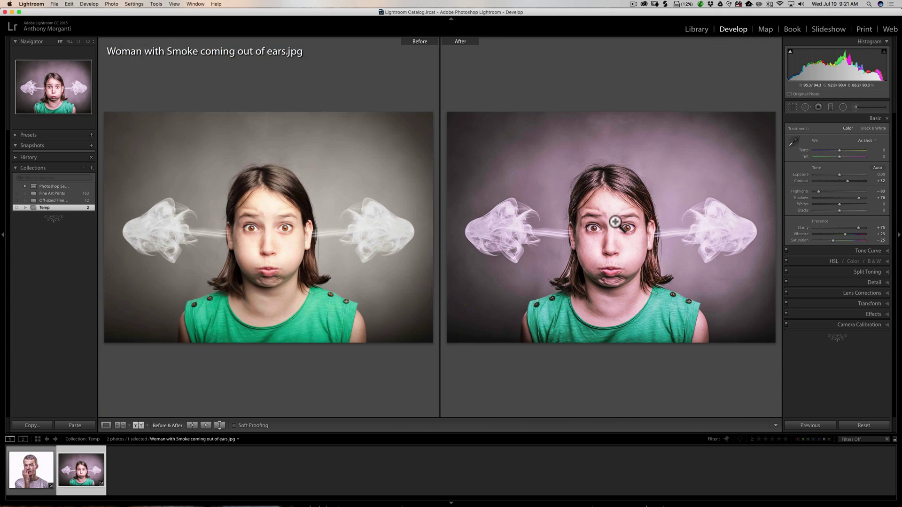